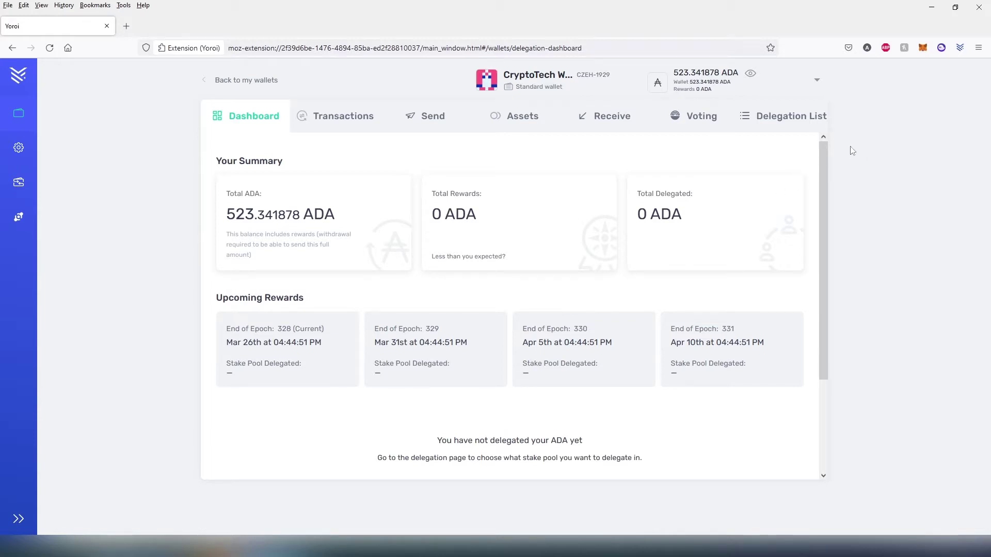
- Show Yoroi's stake pool delegation list, sorted by score
click(786, 120)
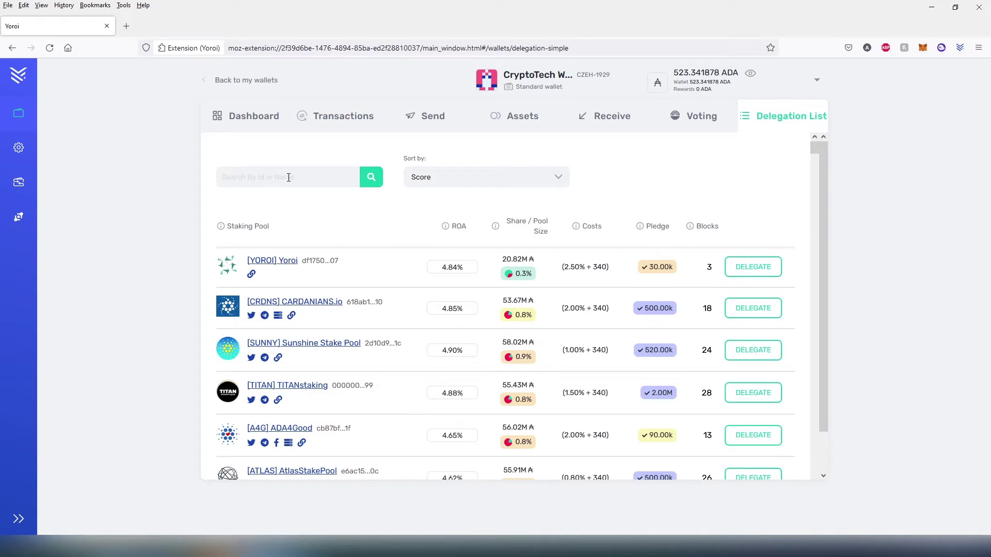
scroll(453, 328, down, 2)
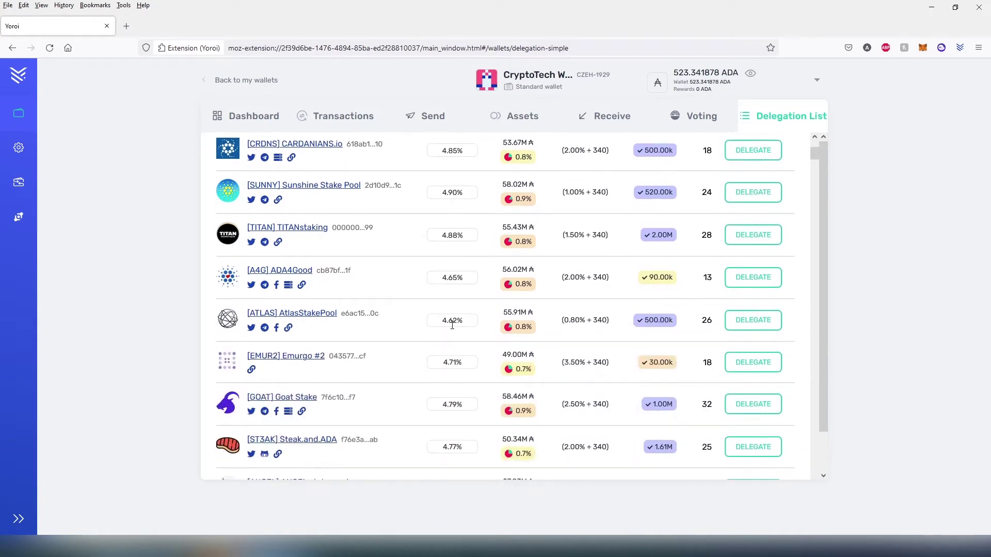
scroll(453, 326, down, 3)
scroll(453, 329, up, 3)
scroll(453, 328, up, 3)
scroll(453, 329, up, 1)
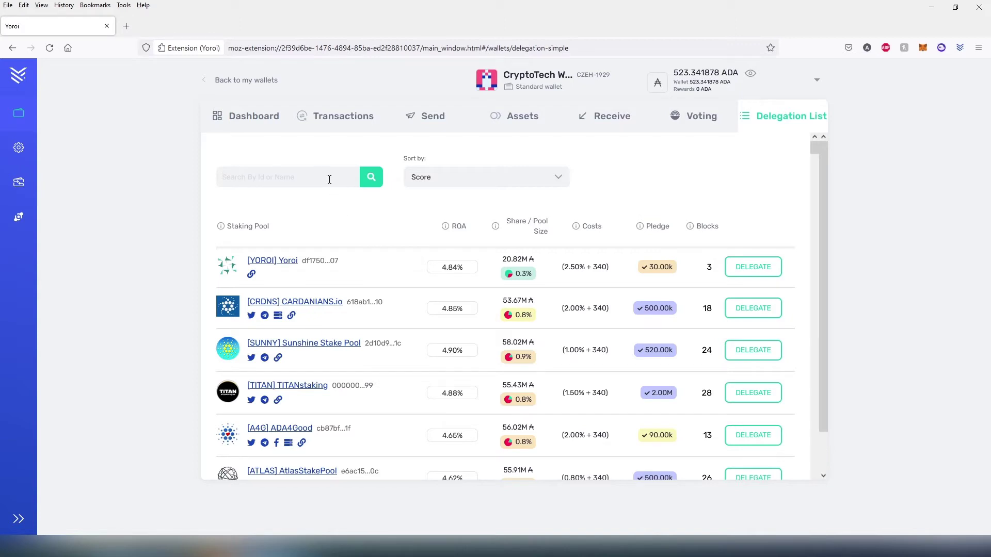
text(aos)
- Search pools for 'aos' and start delegating to [AOS] Army of Spies
click(369, 179)
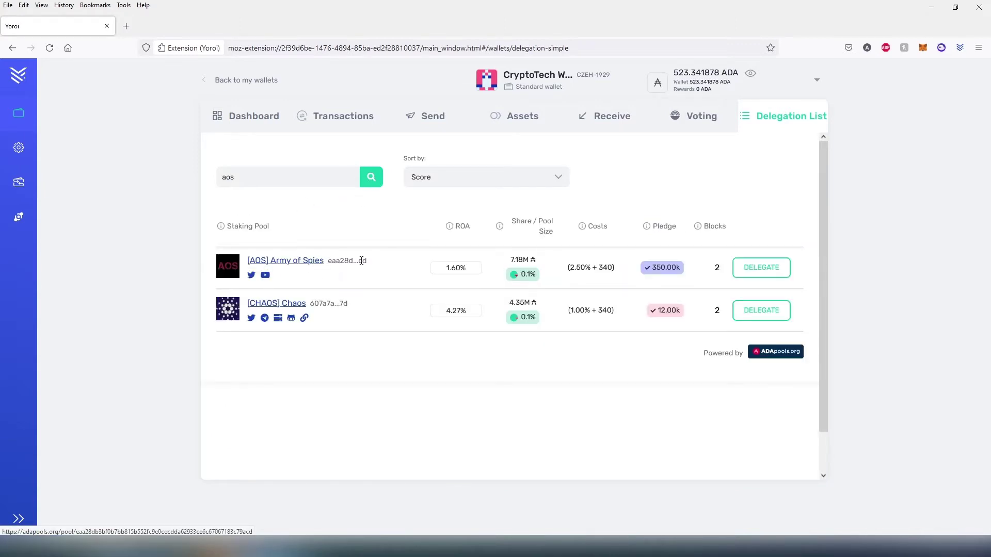
click(759, 272)
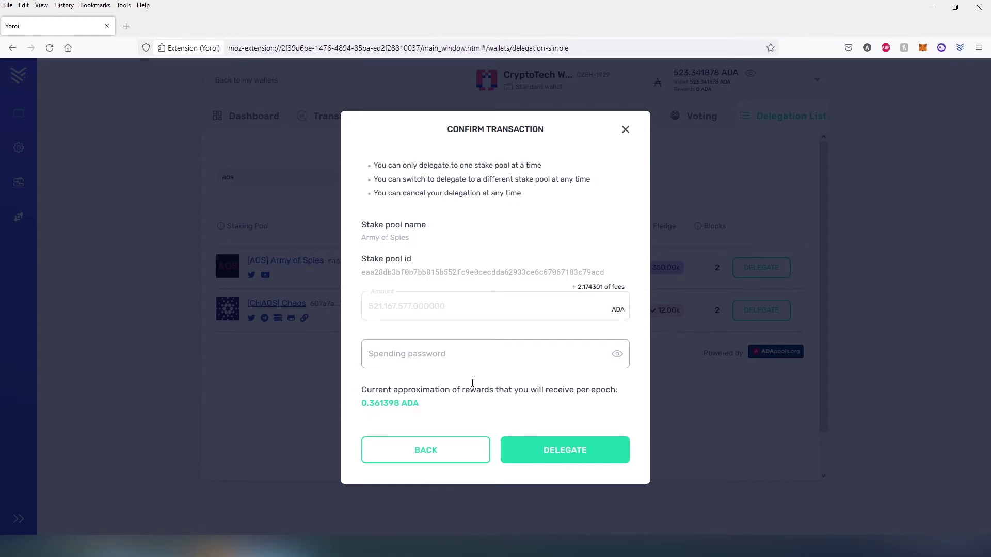
- Enter the spending password on the Army of Spies delegation confirmation
click(420, 362)
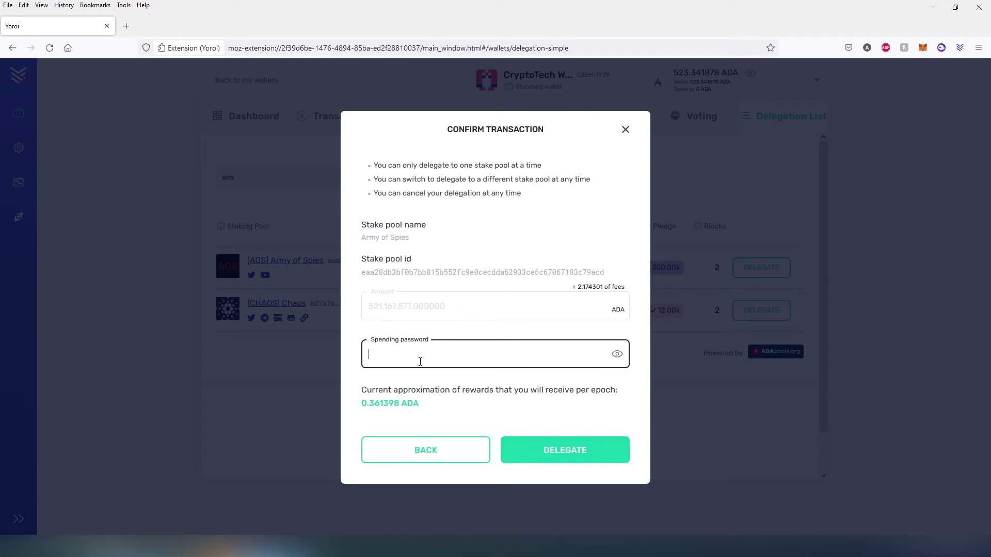
text(••••••••••)
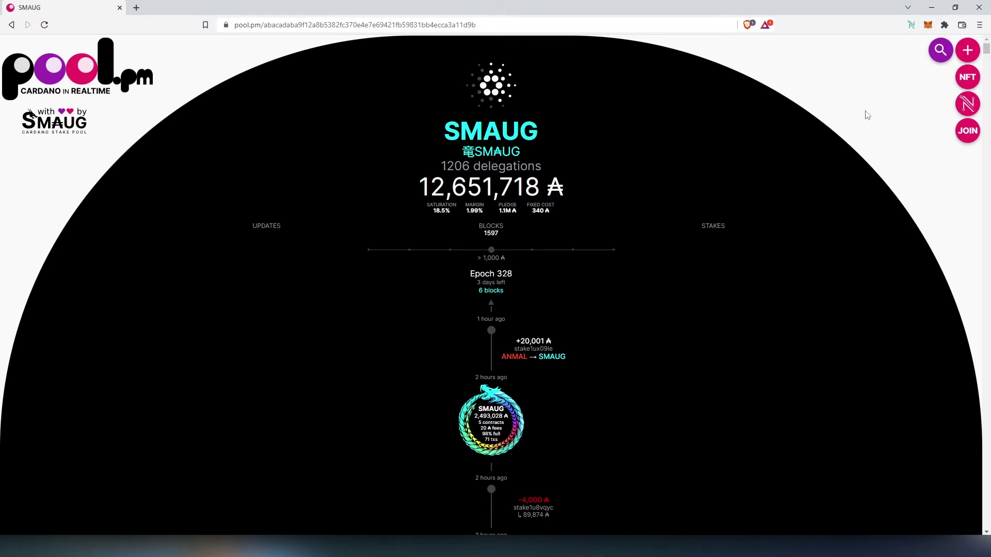
- Grant pool.pm access to Nami, showing 523 ₳ unstaked, then open pool search
click(968, 103)
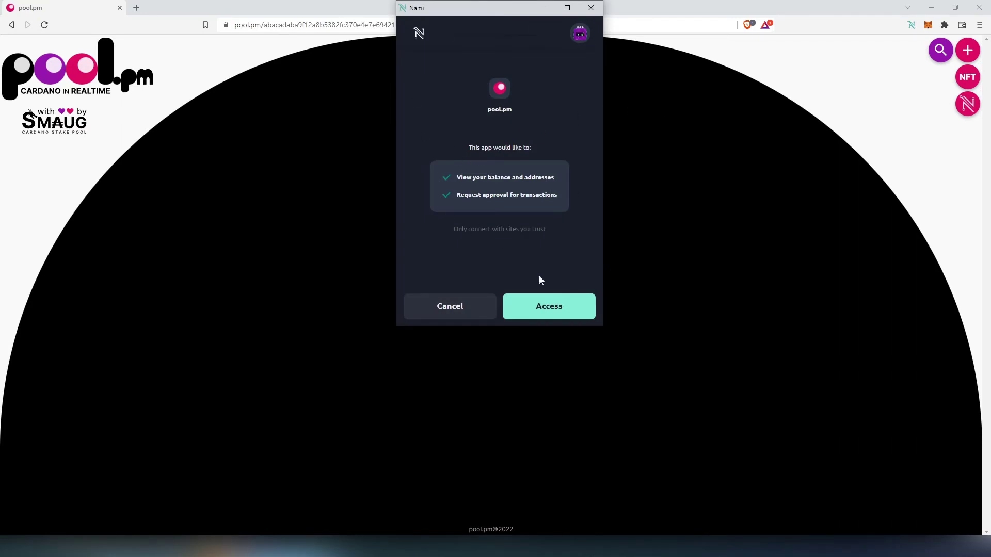
click(549, 306)
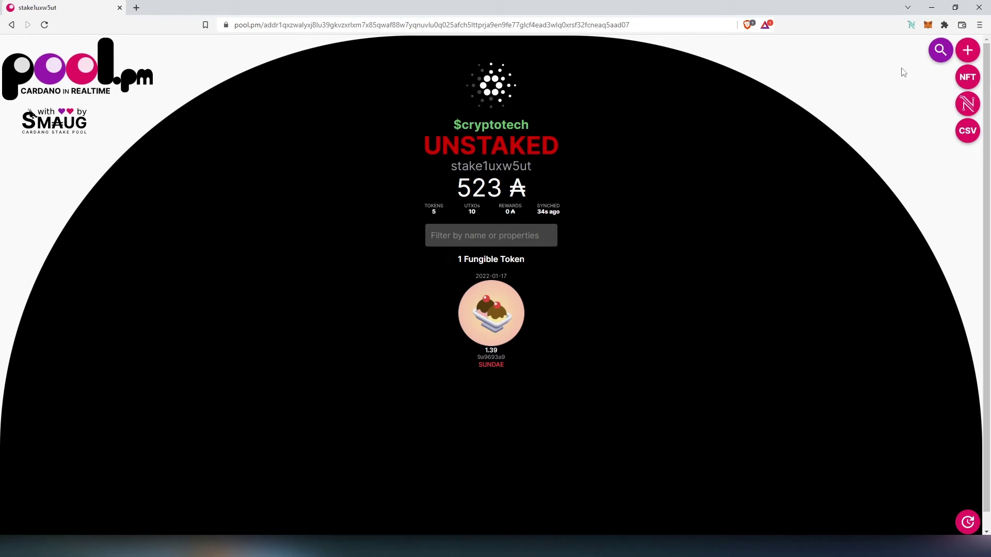
click(941, 51)
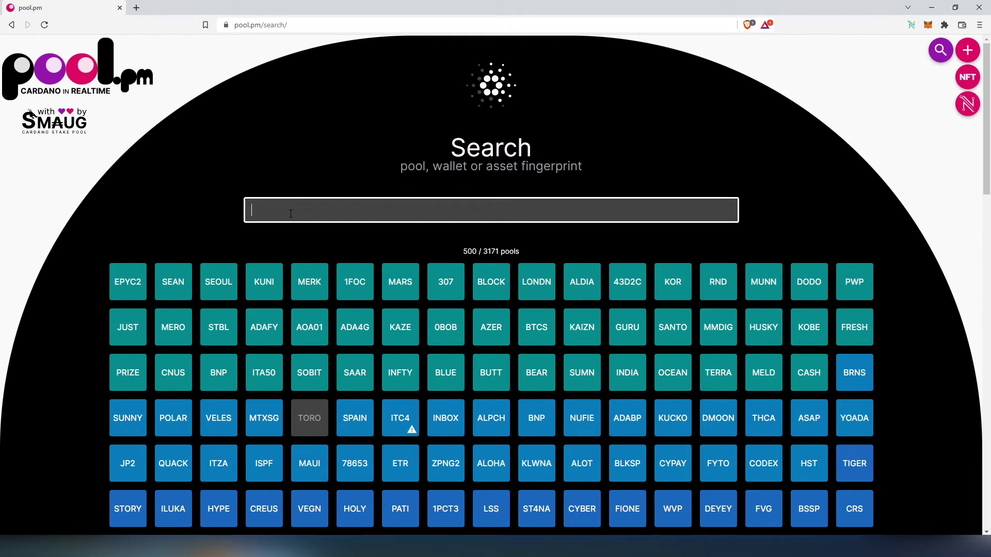
text(aos)
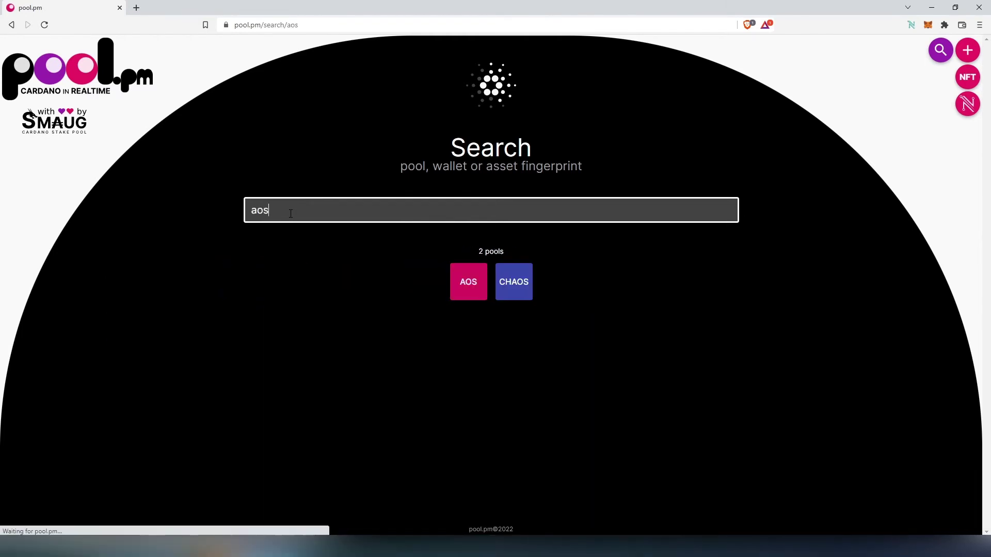
- Open the AOS pool page and join it, prompting a 2.174301 ₳ signing request
click(469, 283)
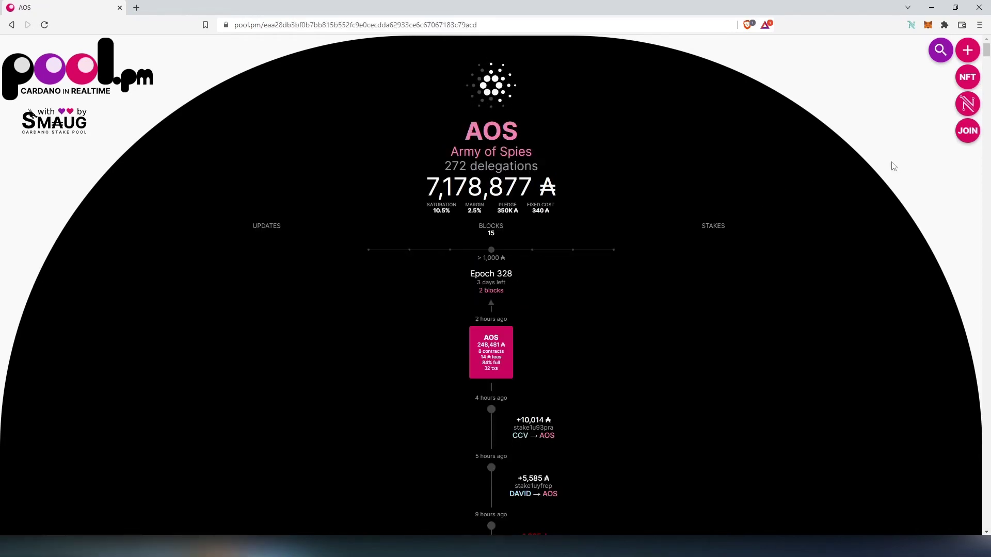
click(968, 132)
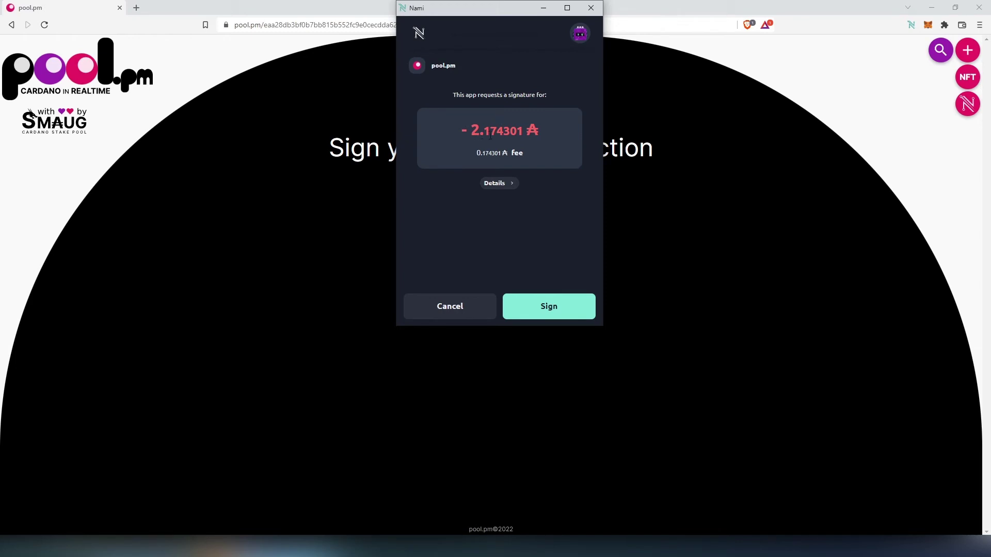
- Sign and confirm the AOS delegation transaction in Nami with the password
click(548, 306)
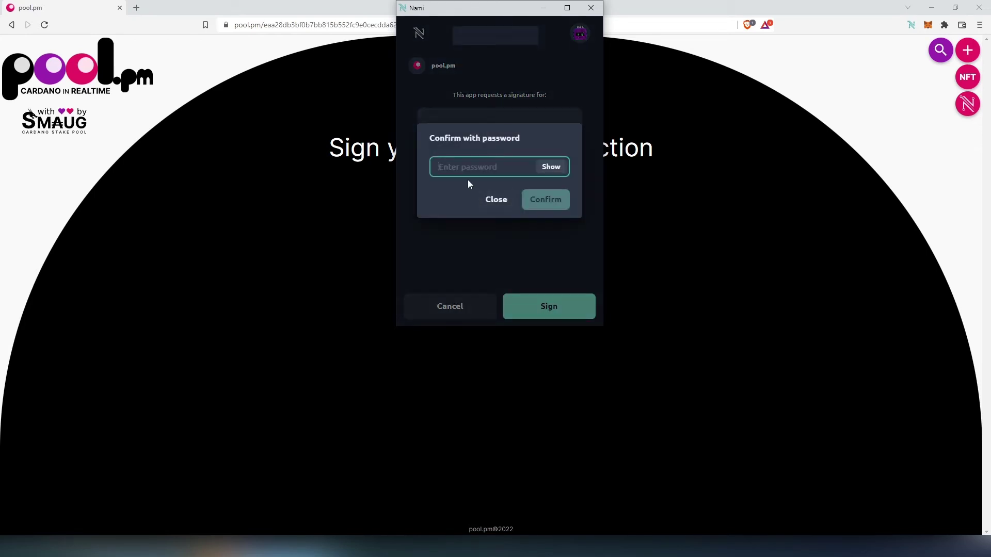
text(••••••••••)
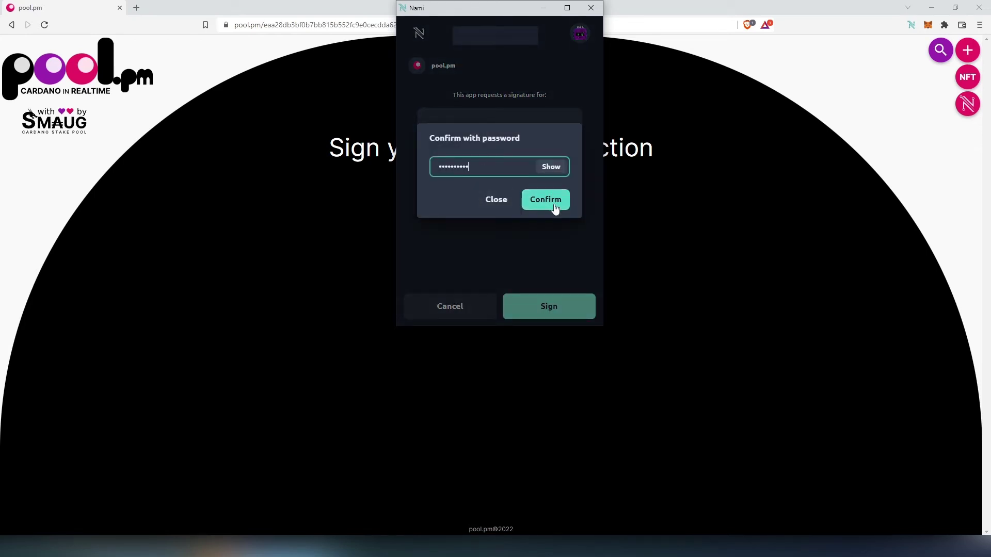
click(554, 202)
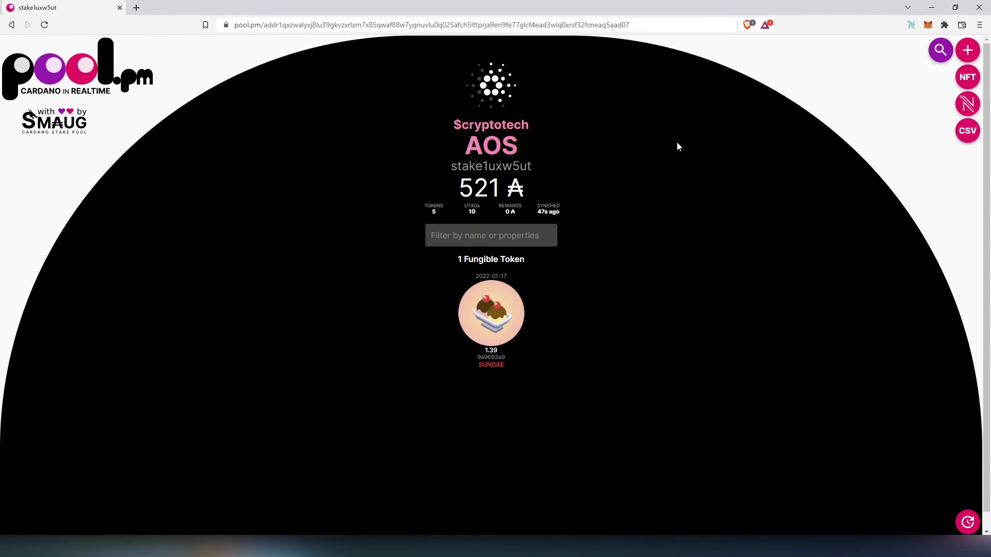
- Show Nami's Army of Spies delegation details with 0 ₳ available rewards
click(911, 25)
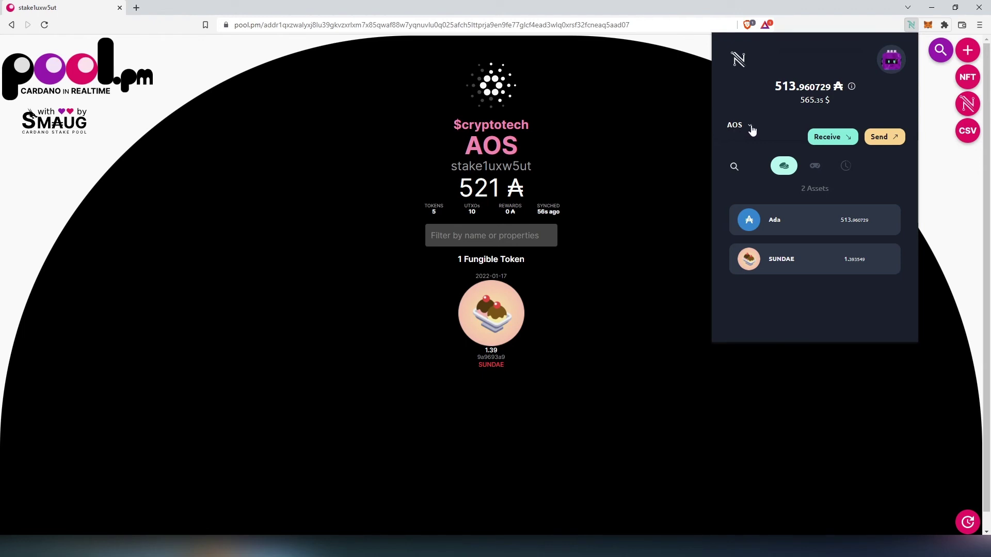
click(751, 129)
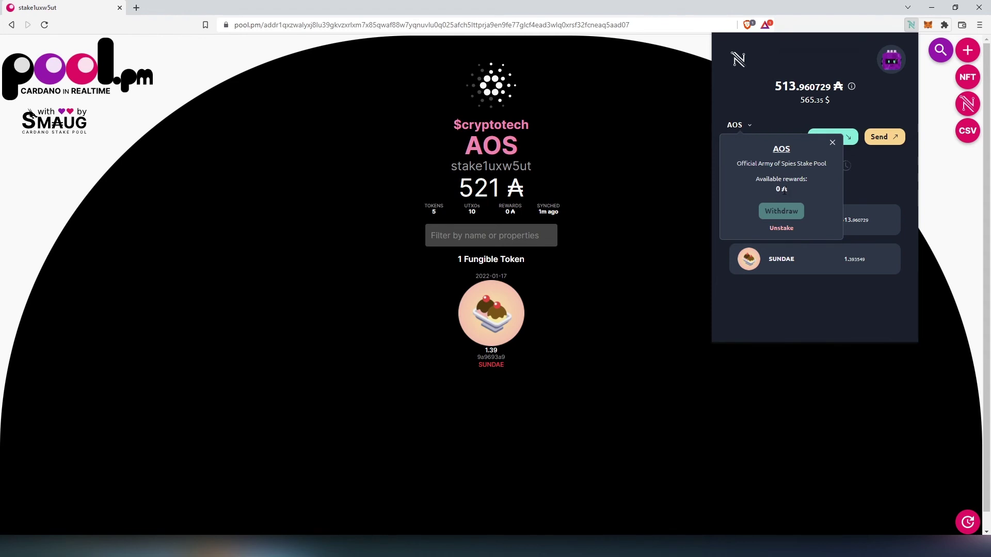
- Choose Unstake from AOS, showing the deregistration warning with a 0.176457 ₳ fee
click(780, 229)
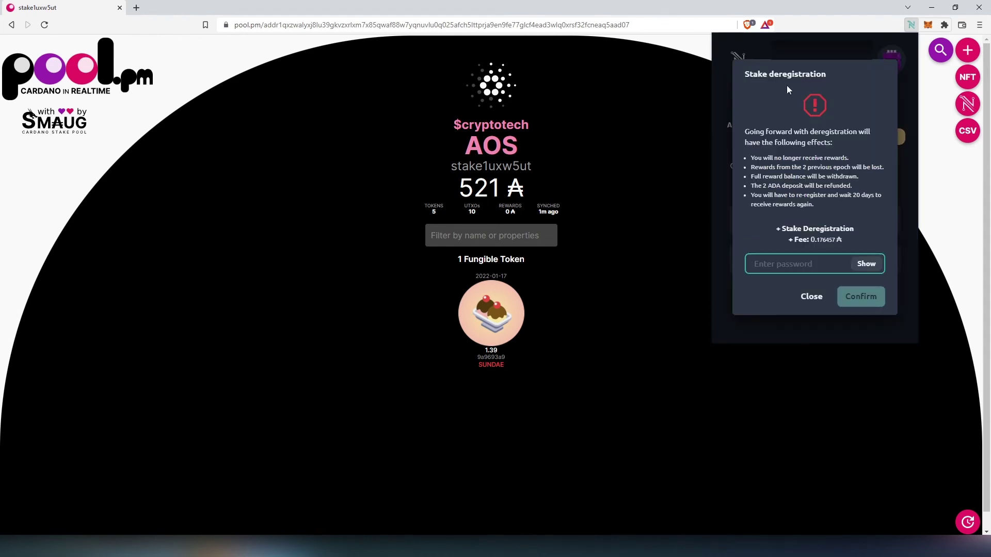